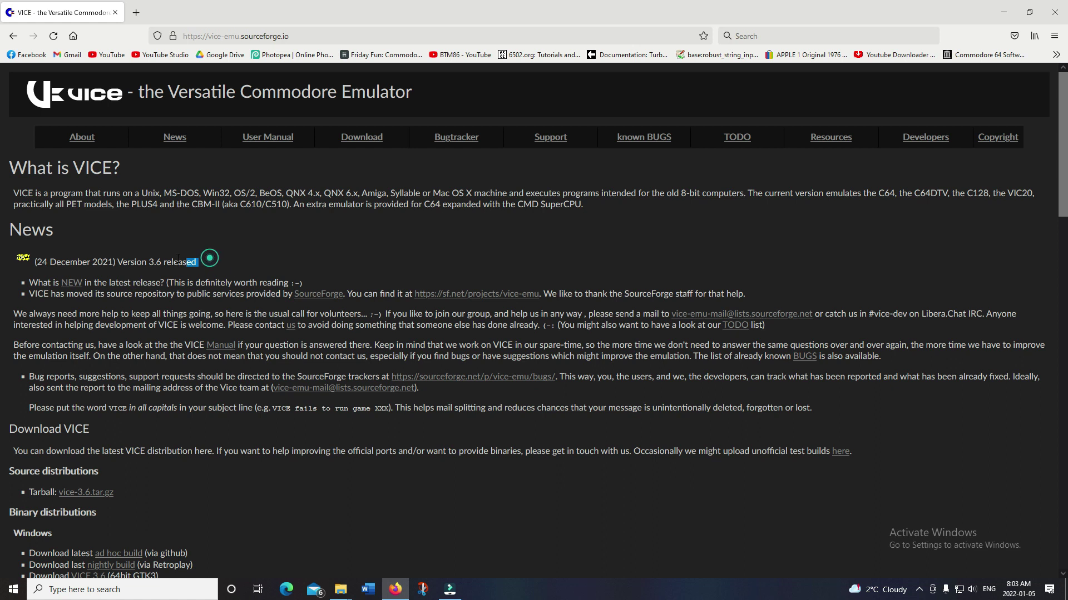
# Step: Highlight and clear the 24 December 2021 release date, then scroll to the VICE 3.6 binary downloads
pyautogui.moveTo(210, 259); pyautogui.dragTo(196, 262)
pyautogui.click(204, 260)
pyautogui.moveTo(37, 262); pyautogui.dragTo(113, 261)
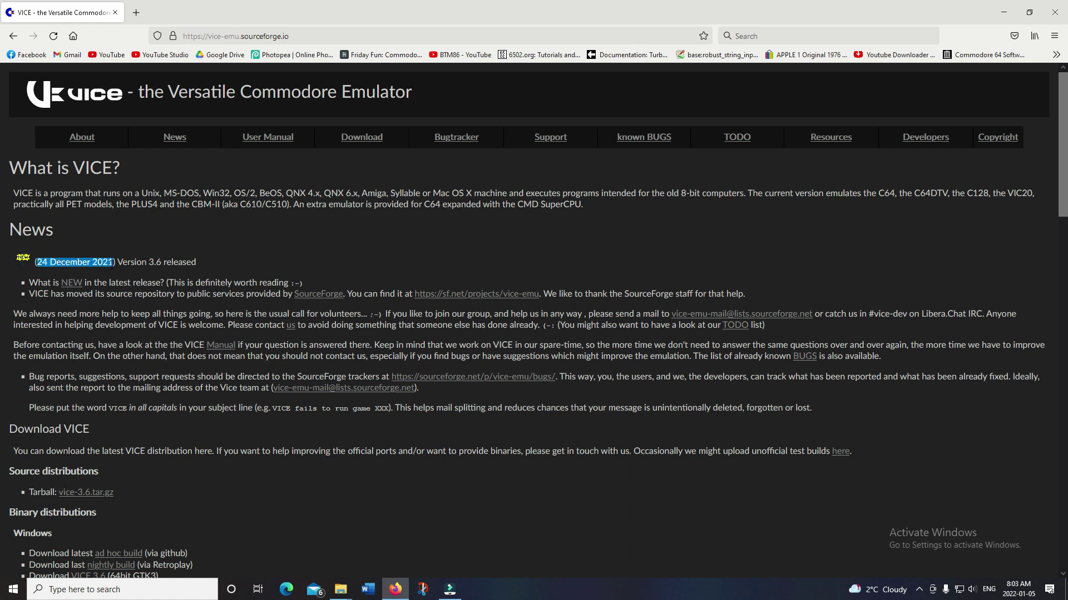
pyautogui.click(127, 286)
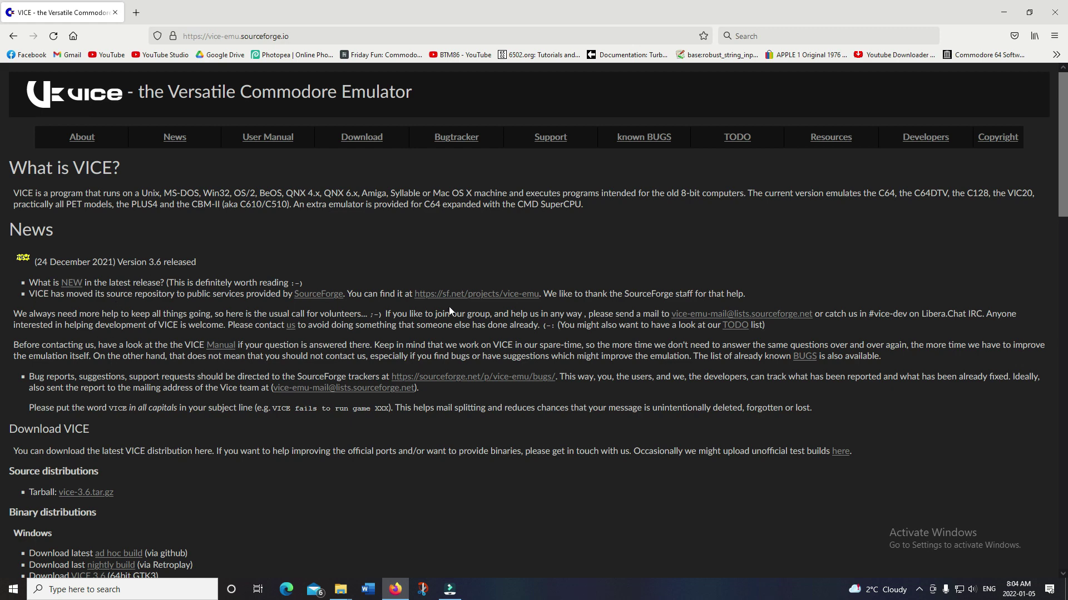
pyautogui.scroll(-2, 306, 373)
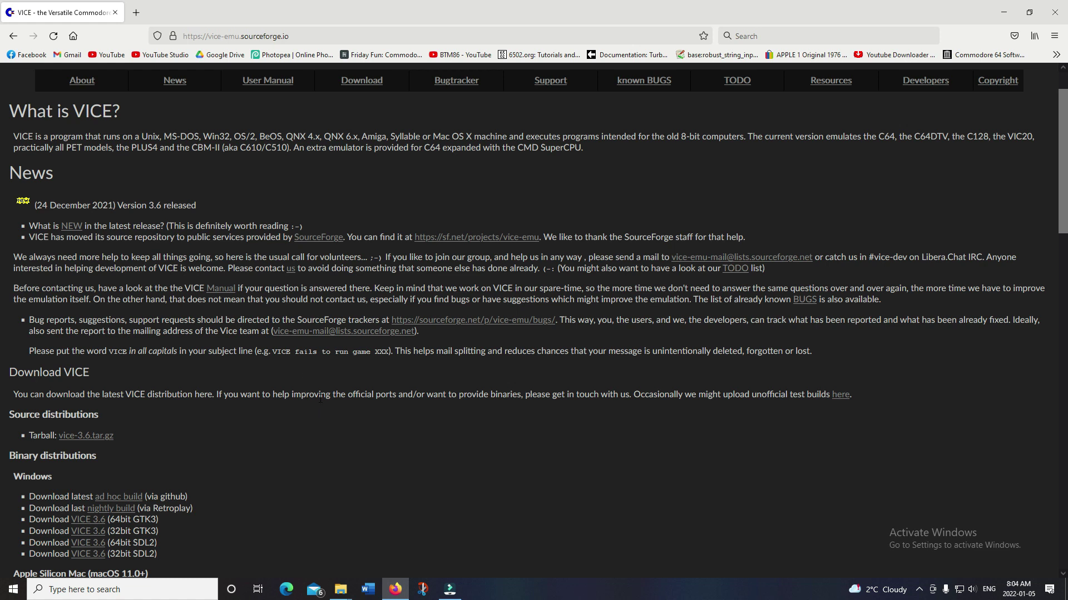
pyautogui.scroll(-3, 266, 399)
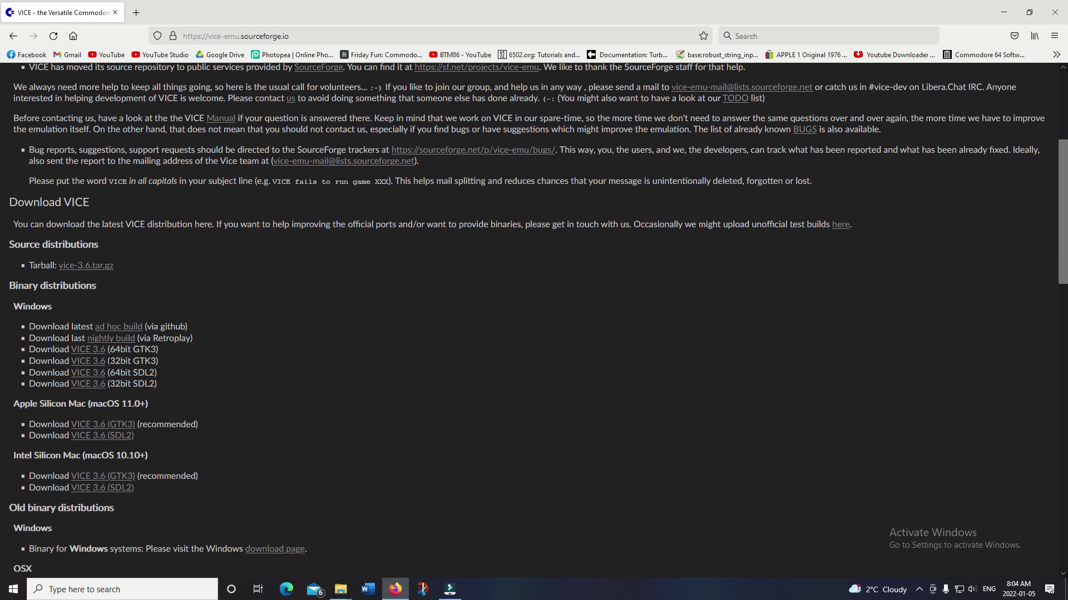
# Step: Minimize Firefox, focus both VICE windows, and drag the left one down and right
pyautogui.click(1003, 12)
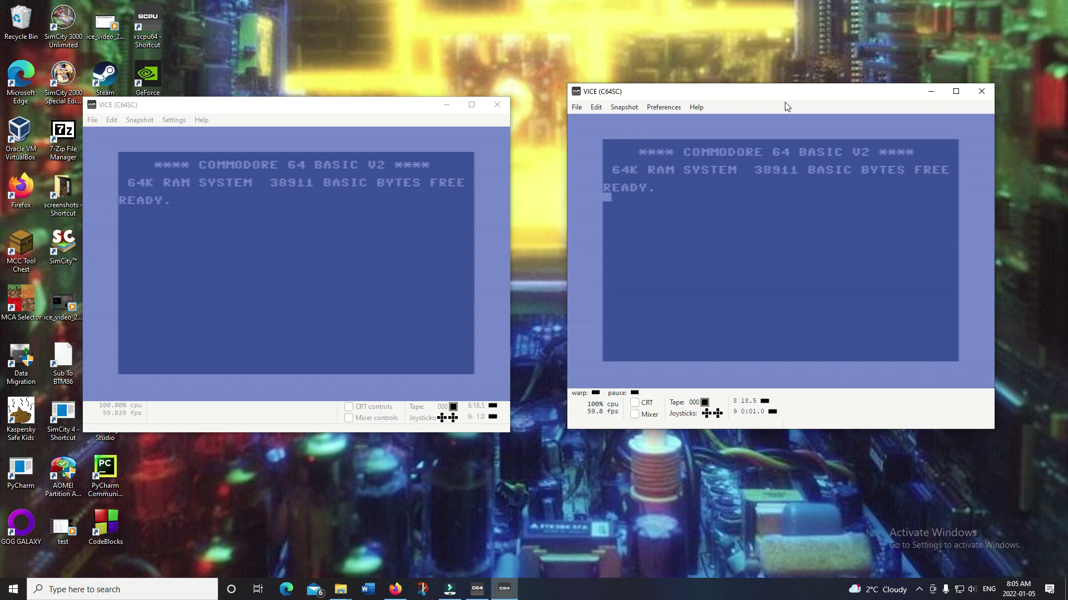
pyautogui.click(405, 108)
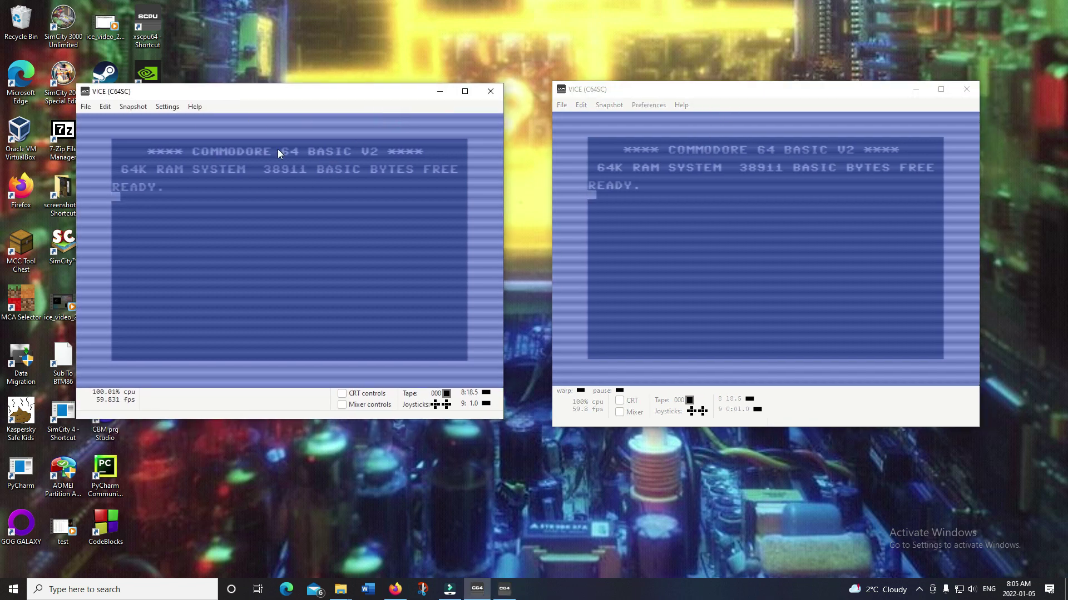
pyautogui.click(665, 109)
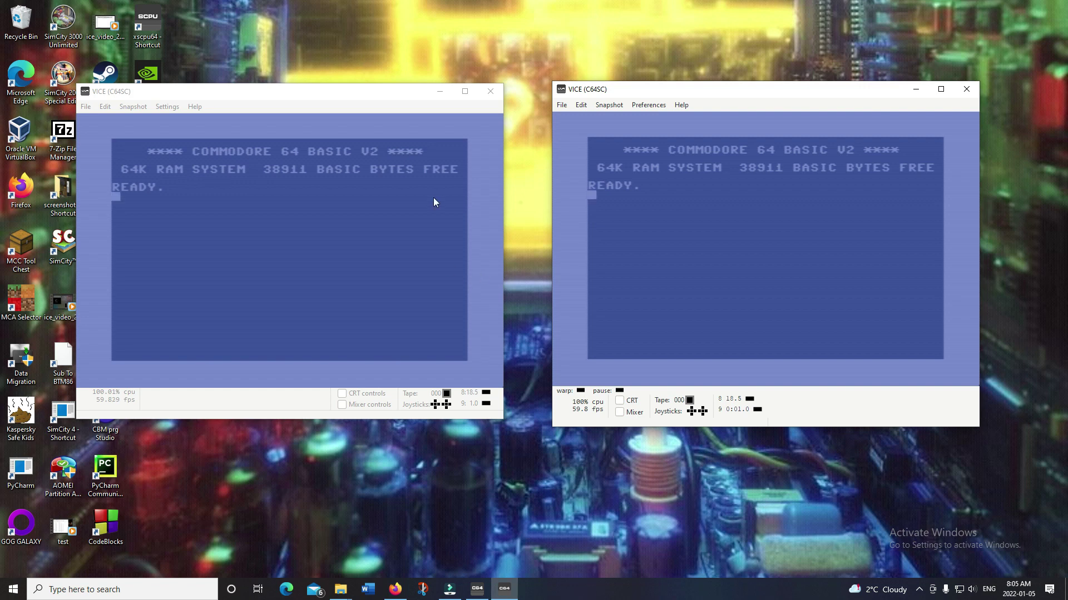
pyautogui.moveTo(410, 92); pyautogui.dragTo(460, 106)
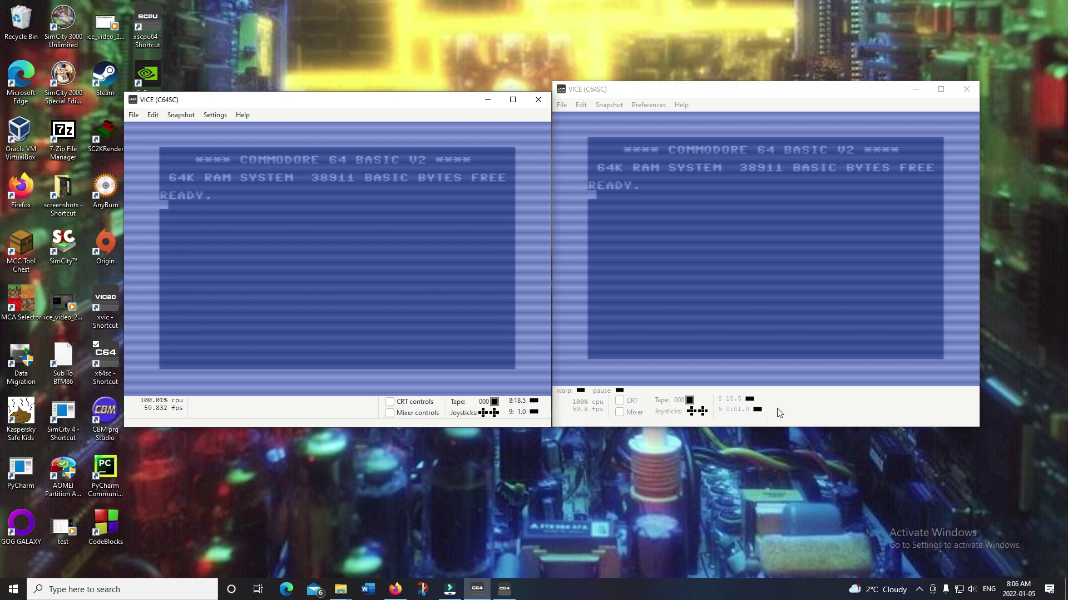
pyautogui.click(867, 404)
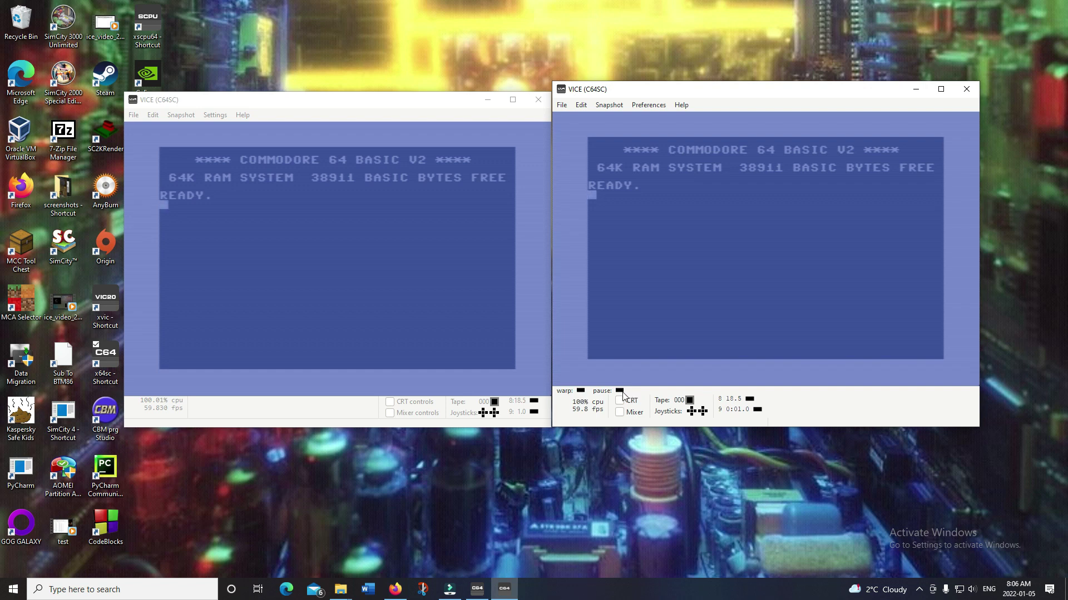
pyautogui.click(579, 392)
pyautogui.click(580, 391)
pyautogui.click(169, 415)
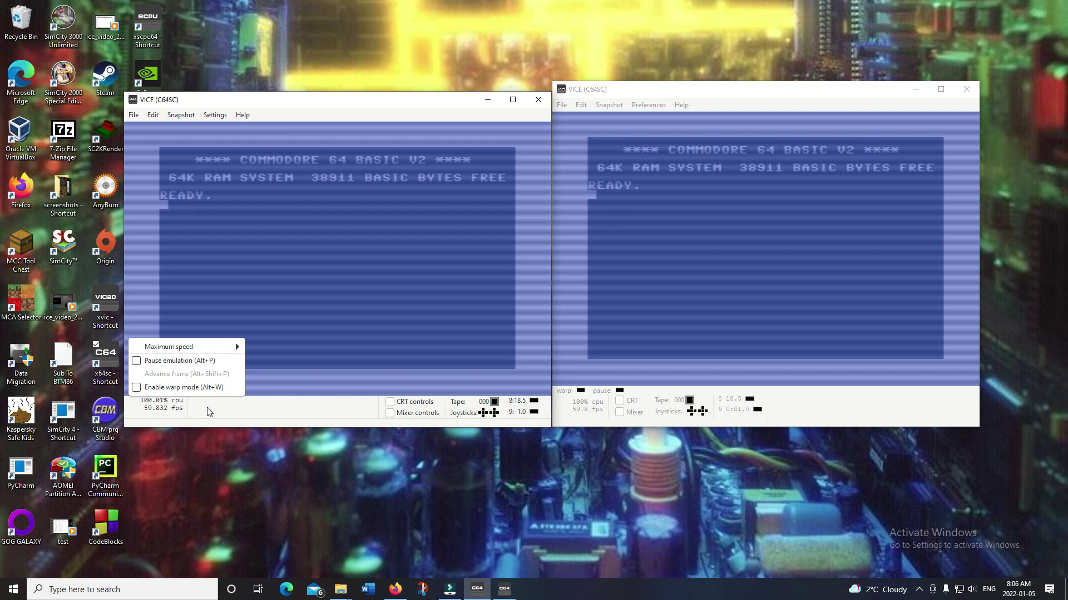
pyautogui.click(258, 413)
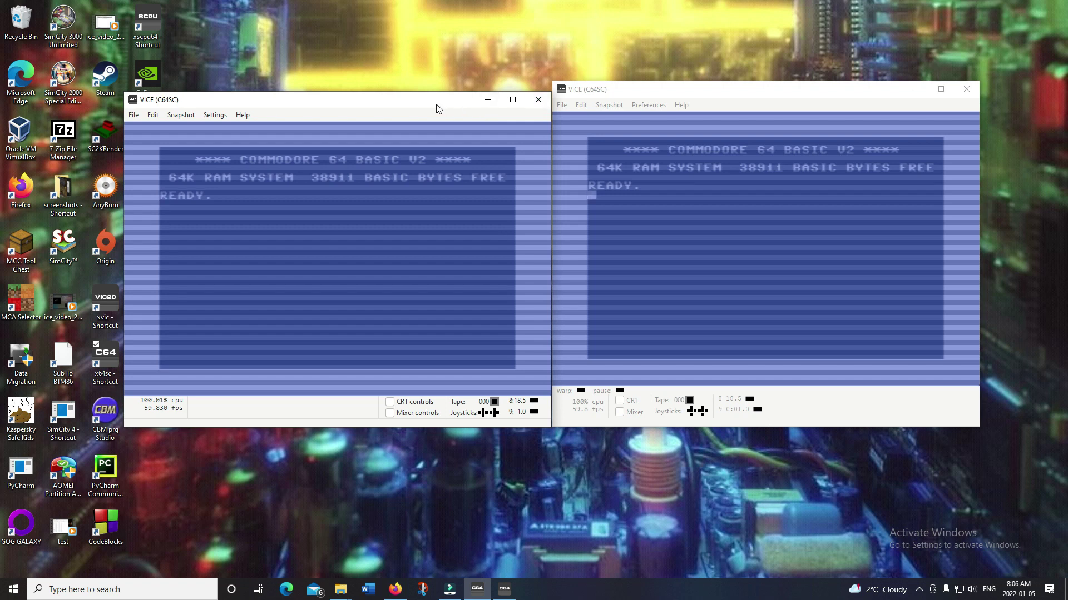
# Step: Nudge the left window further left, check its Settings menu, then open the right window's Preferences list
pyautogui.moveTo(437, 105); pyautogui.dragTo(391, 102)
pyautogui.click(636, 94)
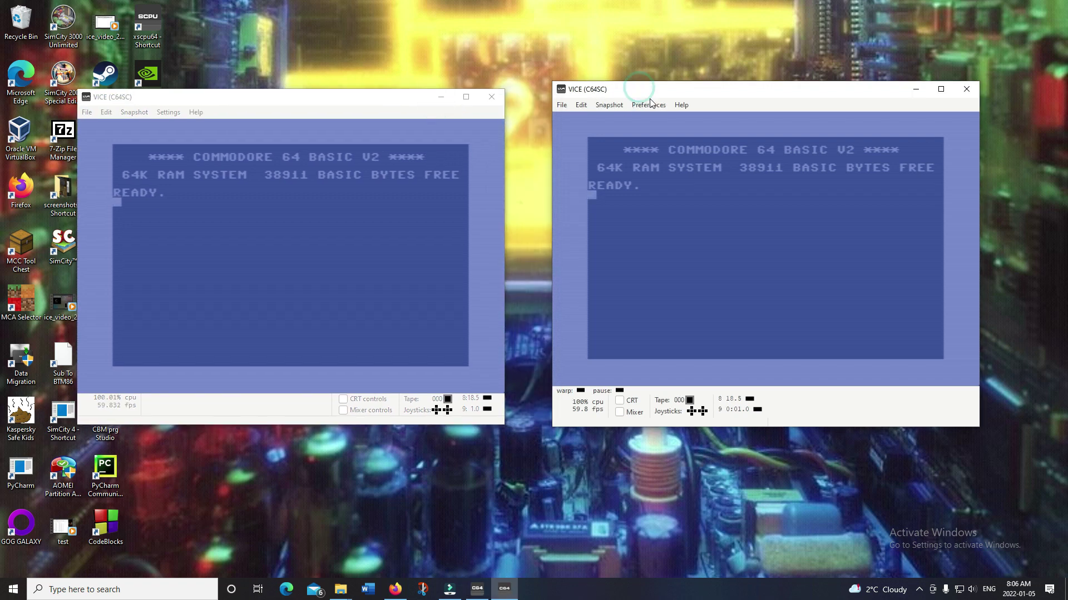
pyautogui.click(228, 110)
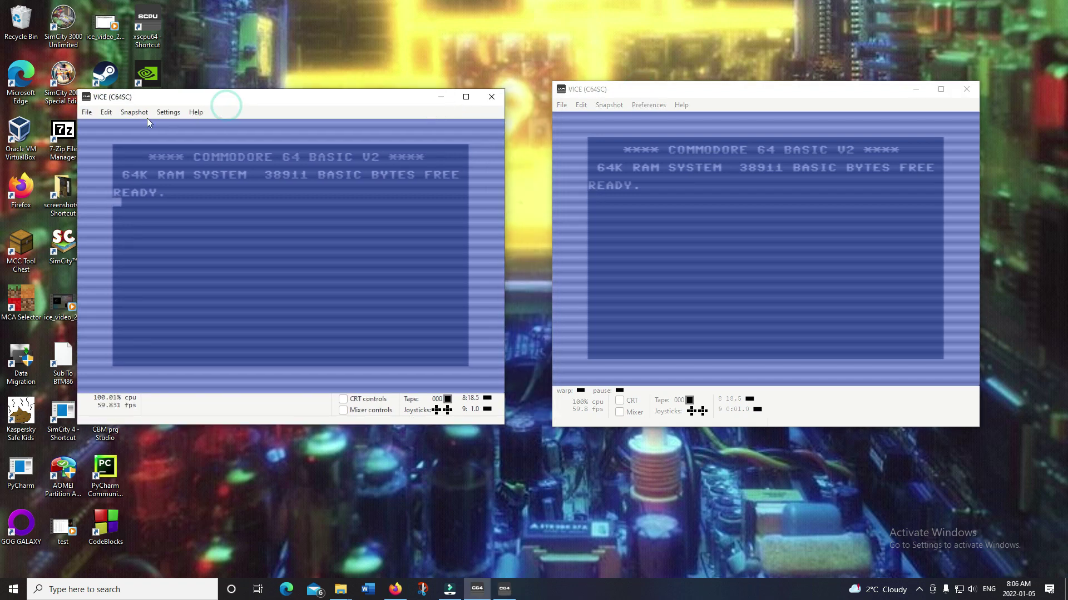
pyautogui.click(165, 113)
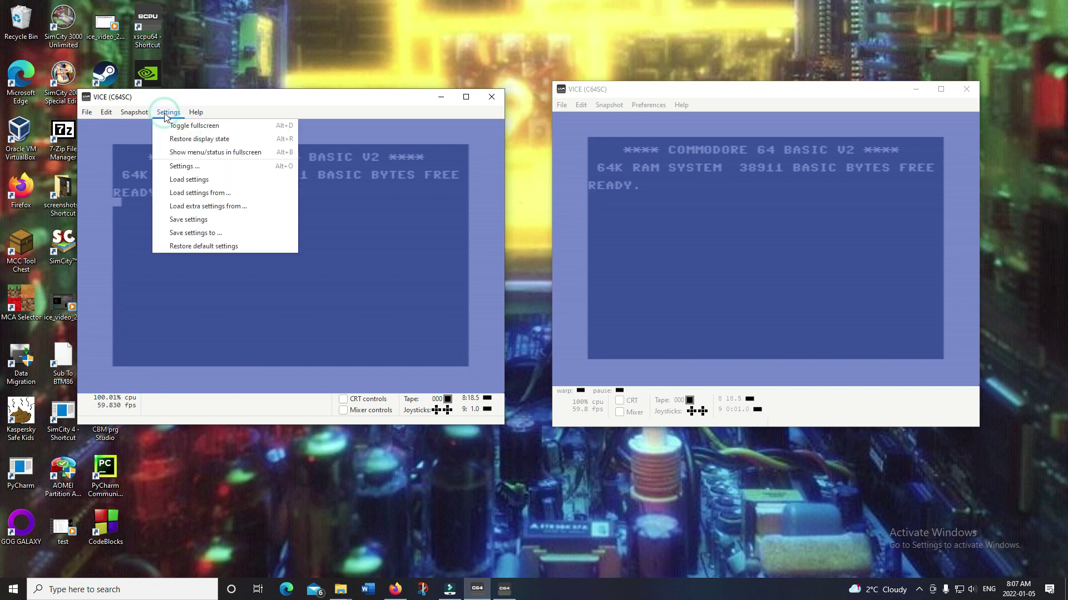
pyautogui.click(216, 105)
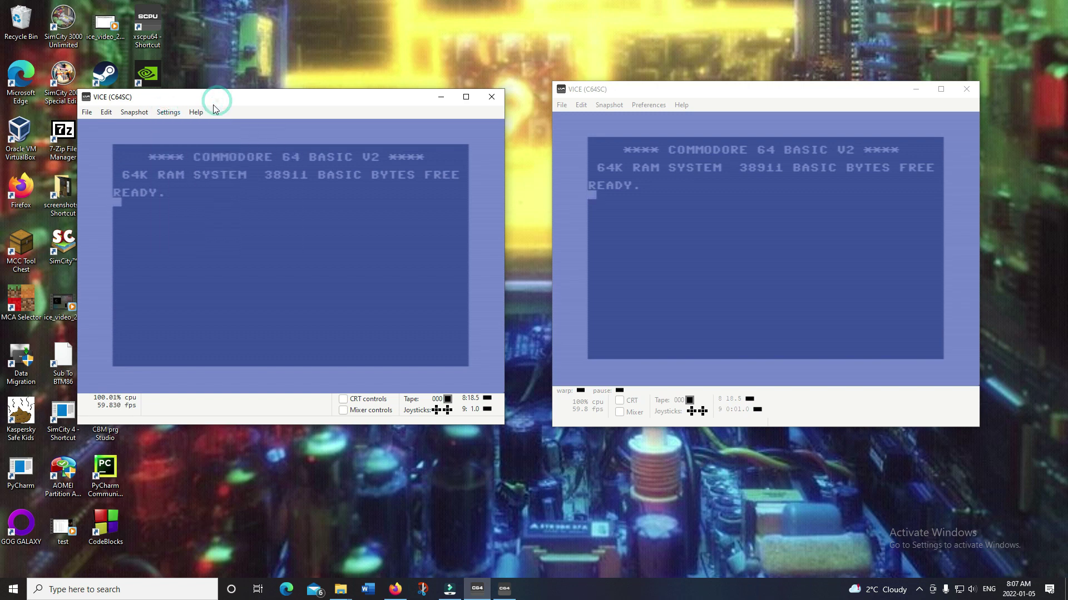
pyautogui.click(648, 95)
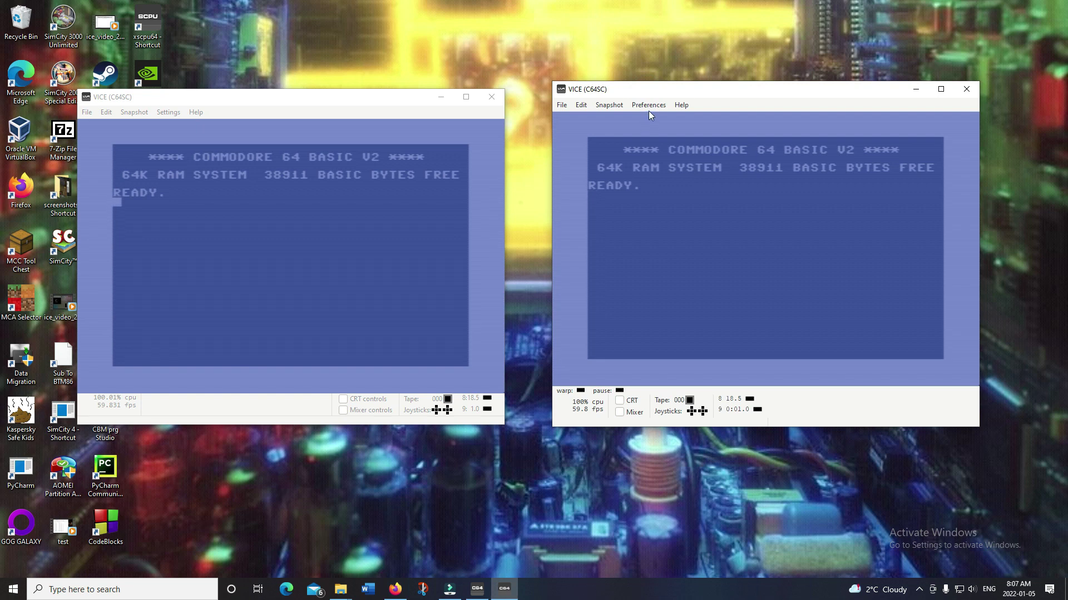
pyautogui.click(650, 107)
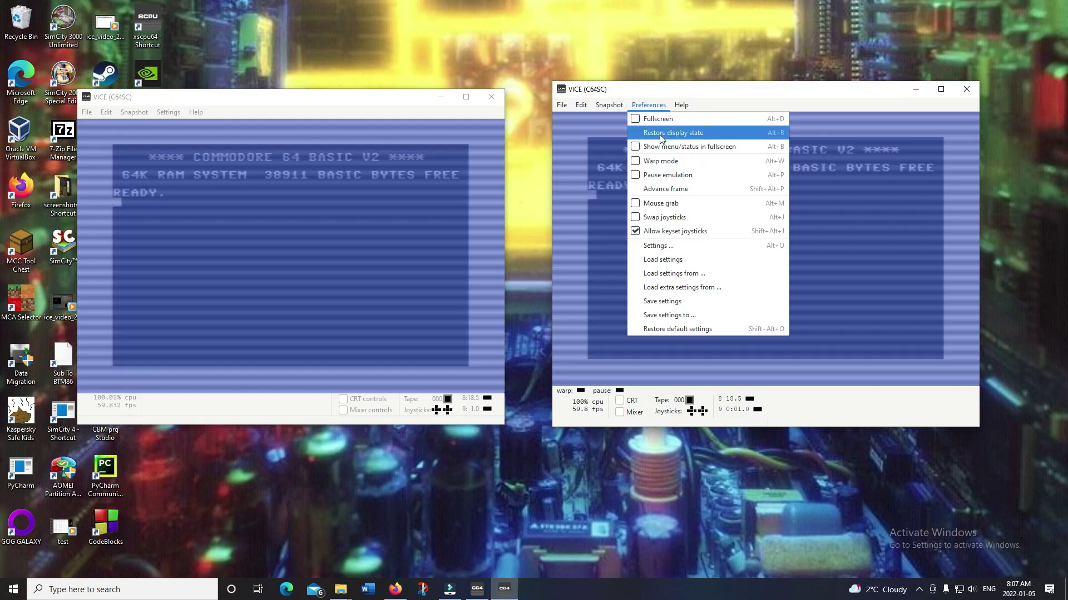
pyautogui.click(657, 124)
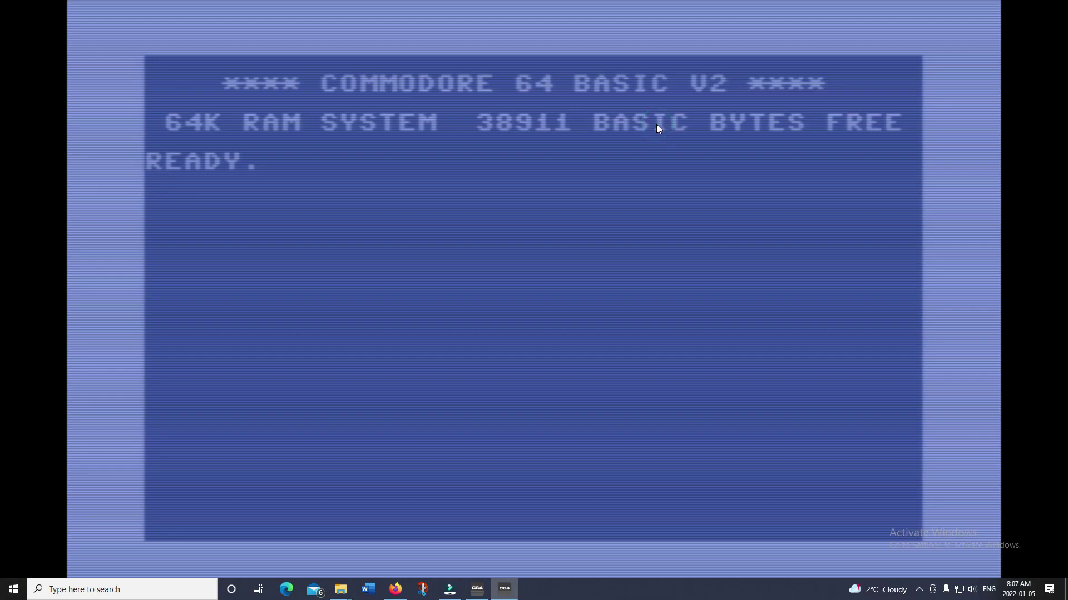
pyautogui.hotkey('alt', 'd')
pyautogui.click(619, 106)
pyautogui.moveTo(636, 106)
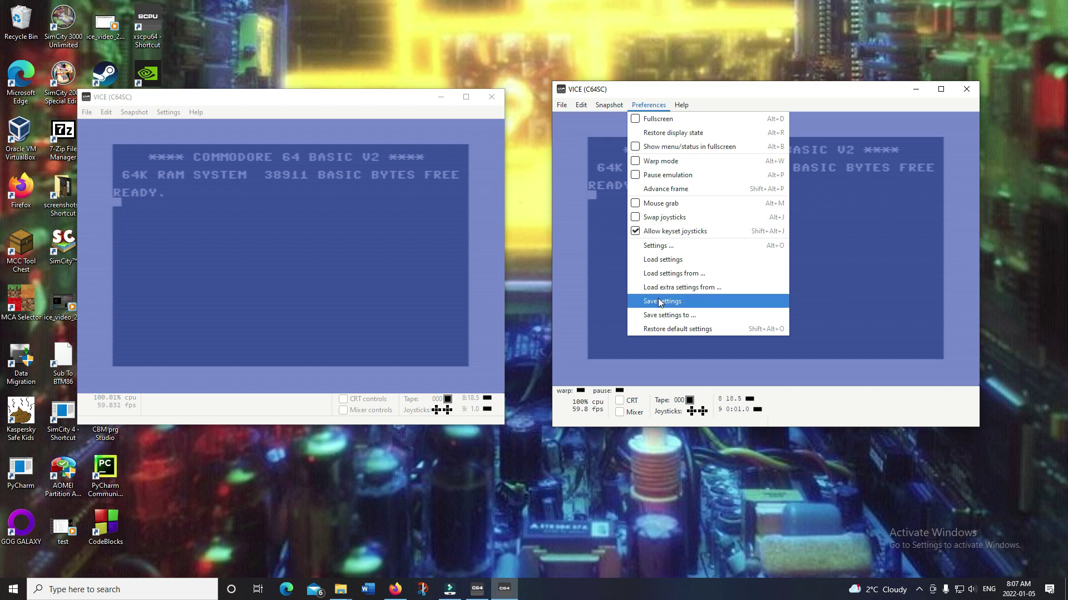
pyautogui.click(389, 101)
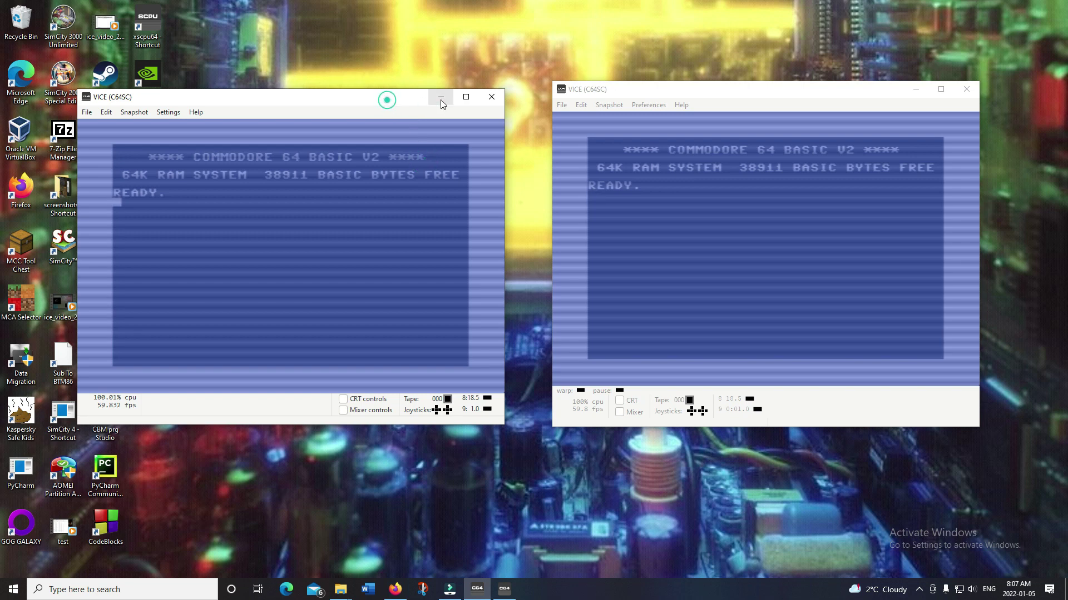
# Step: Maximize the left emulator window, then restore it to its smaller size
pyautogui.click(458, 99)
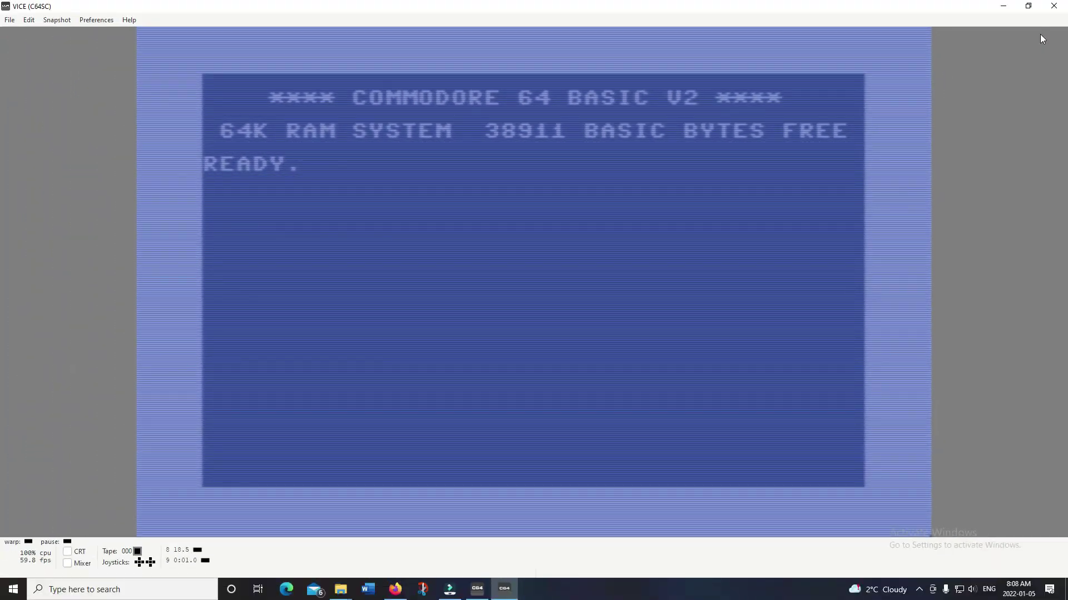
pyautogui.click(1027, 6)
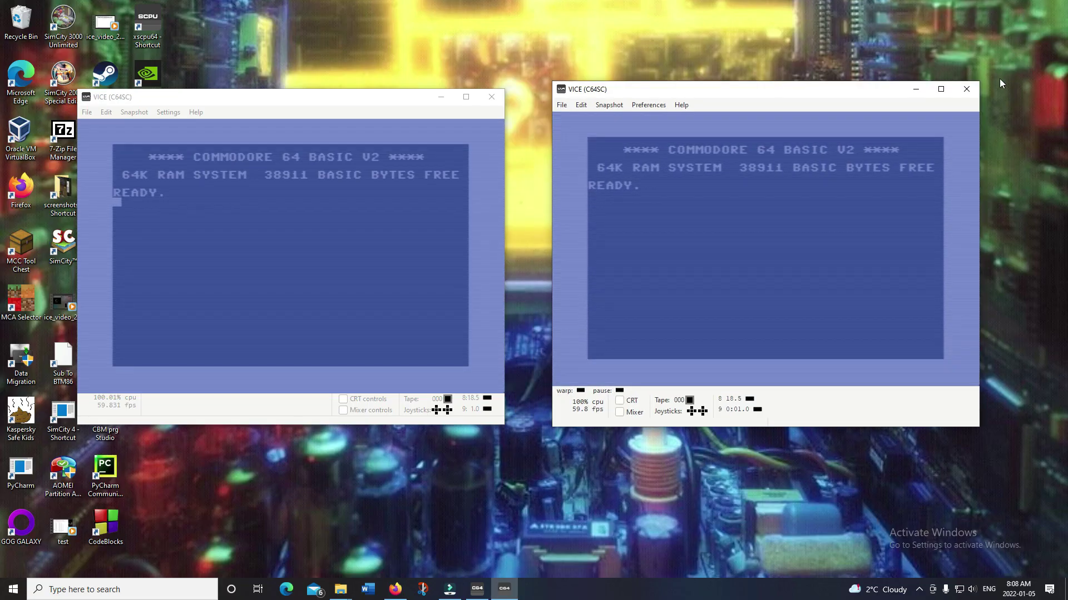
# Step: Open Settings at Display > Host display in the right emulator, then in the left one too
pyautogui.click(645, 107)
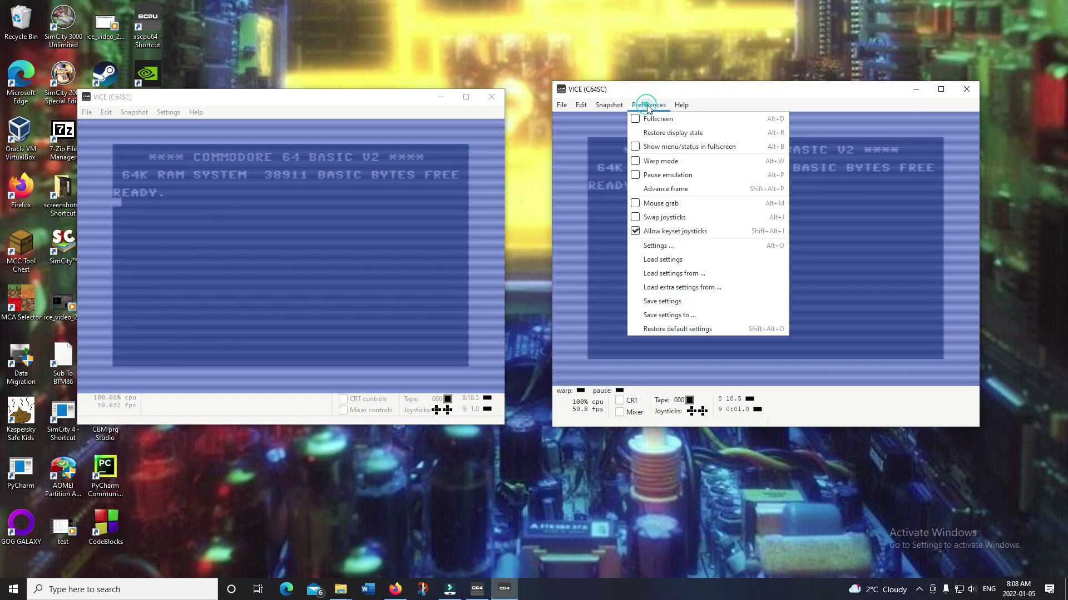
pyautogui.click(709, 248)
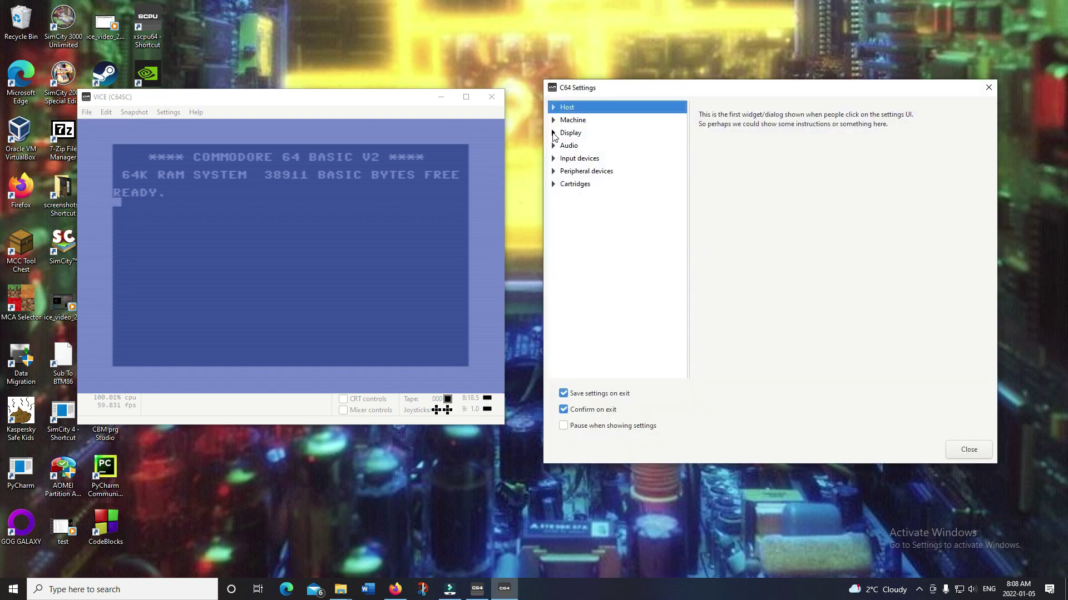
pyautogui.click(553, 133)
pyautogui.click(575, 147)
pyautogui.click(461, 164)
pyautogui.hotkey('alt', 'o')
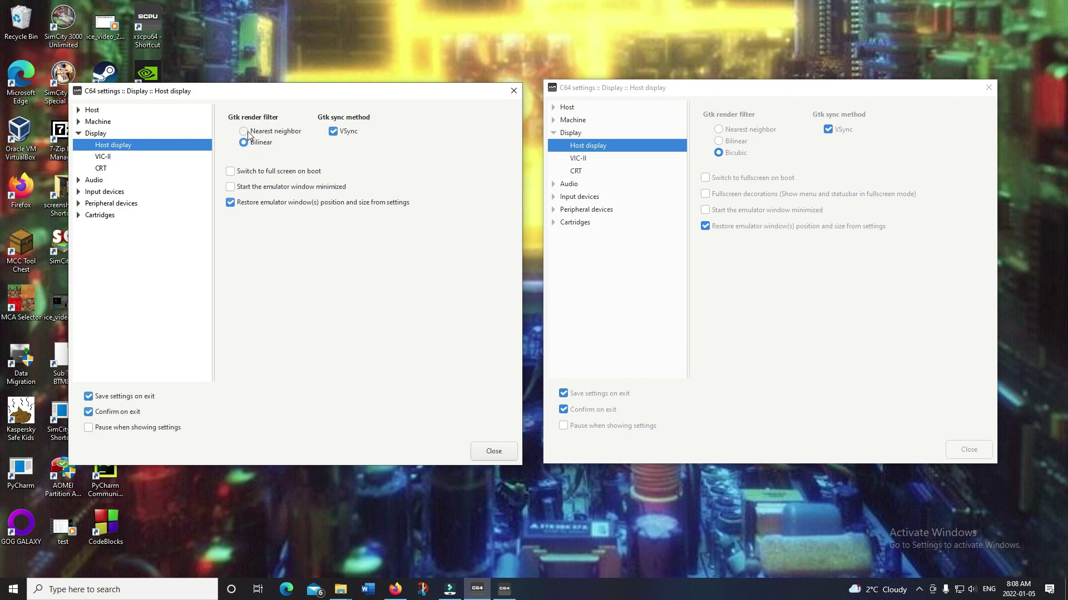
# Step: Try Nearest neighbor and Bilinear render filters and reposition both dialogs, leaving the right one on Bicubic
pyautogui.click(780, 190)
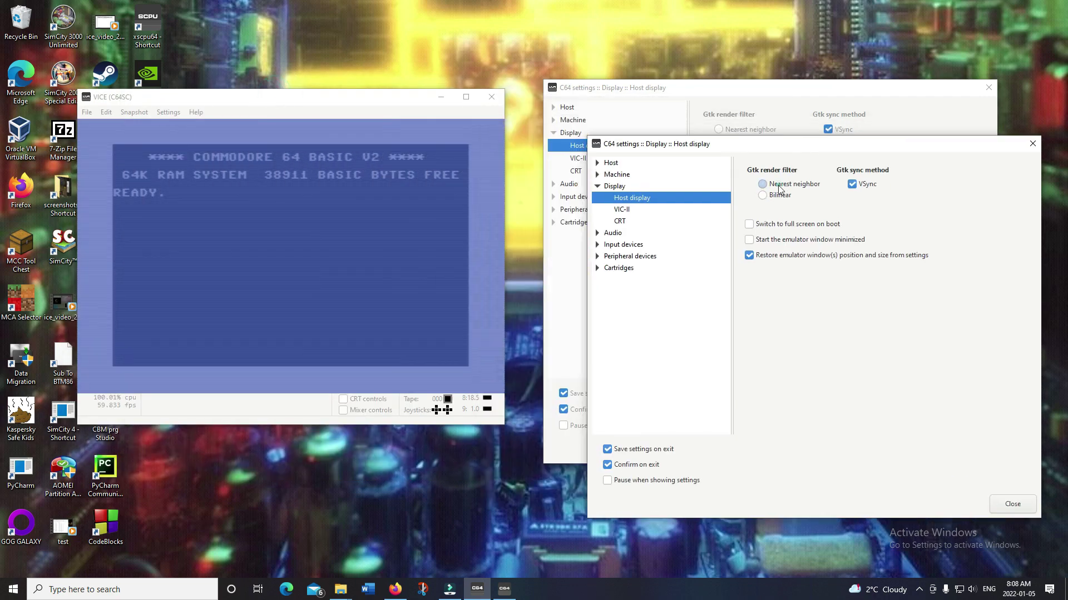
pyautogui.click(762, 196)
pyautogui.moveTo(745, 149); pyautogui.dragTo(205, 110)
pyautogui.click(677, 89)
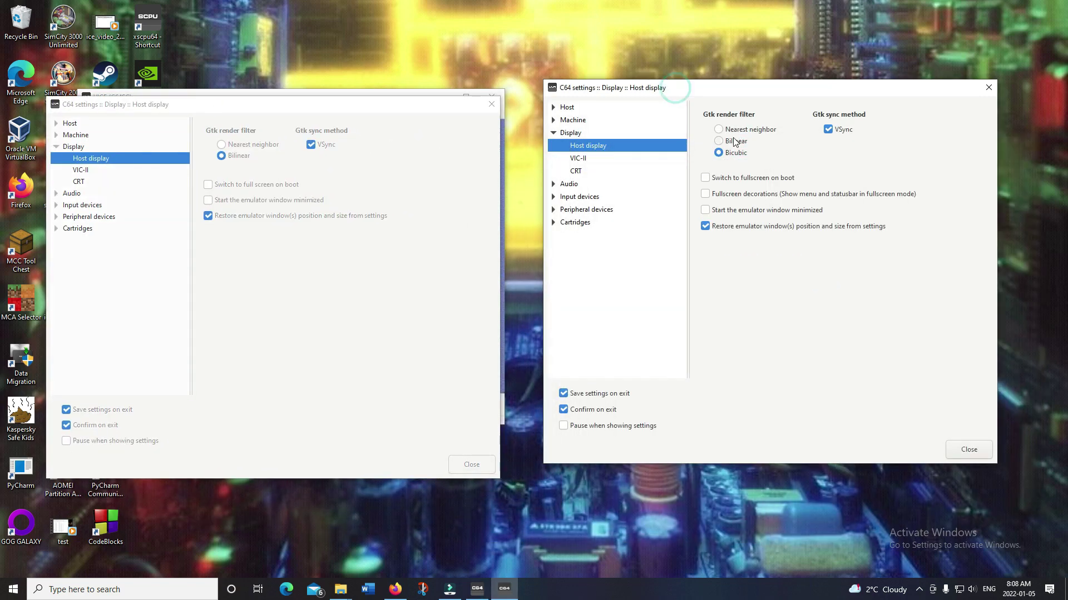
pyautogui.moveTo(730, 99); pyautogui.dragTo(254, 99)
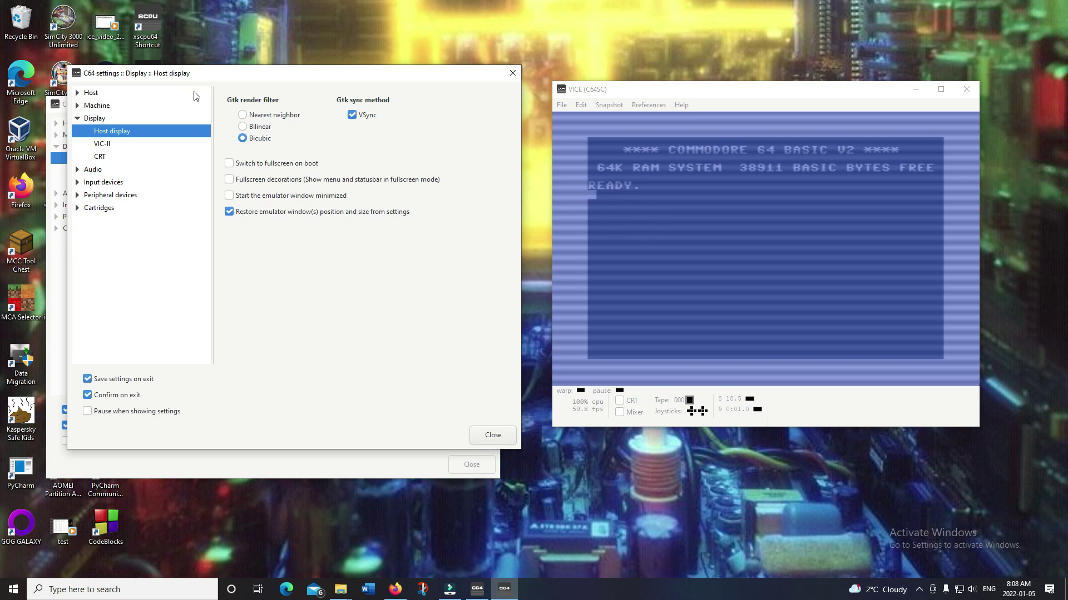
pyautogui.click(245, 127)
pyautogui.click(243, 138)
pyautogui.moveTo(322, 75); pyautogui.dragTo(778, 115)
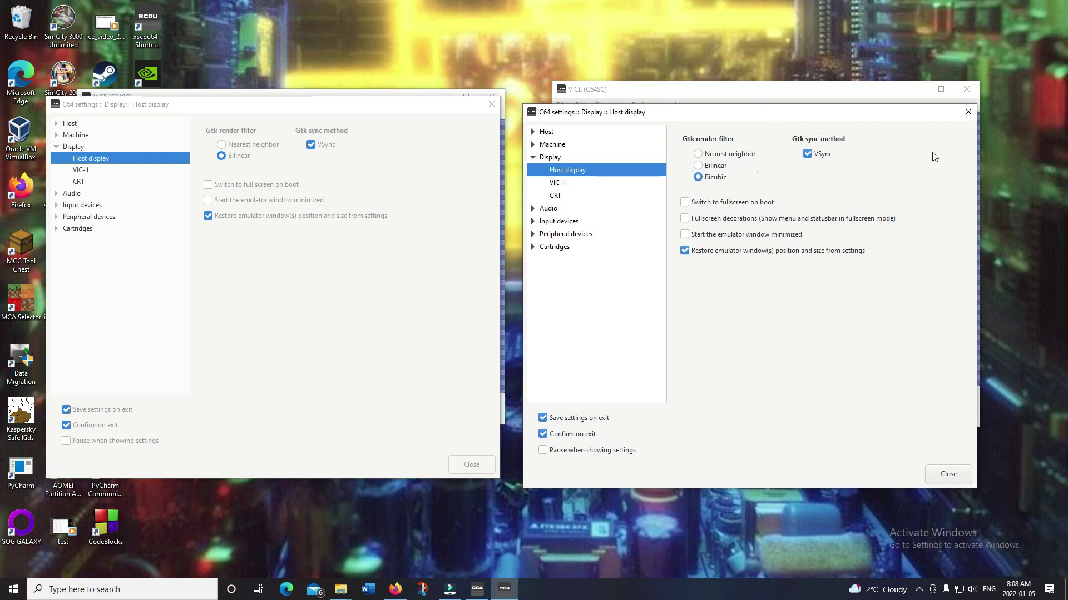
# Step: Close the left settings dialog, then alternate Bilinear and Bicubic render filters, ending on Bicubic
pyautogui.click(490, 104)
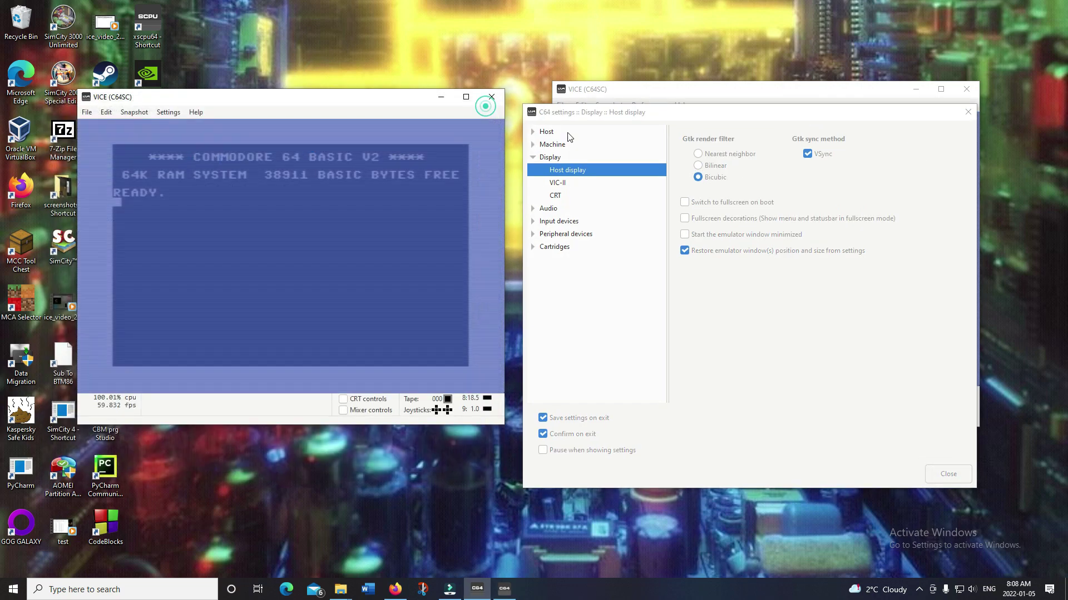
pyautogui.click(190, 167)
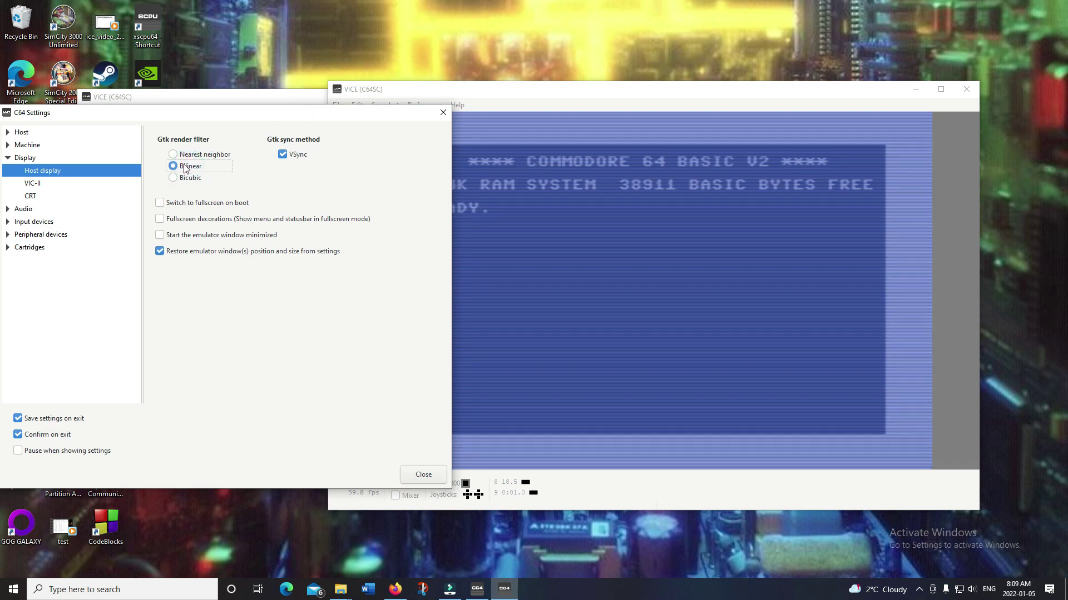
pyautogui.click(184, 178)
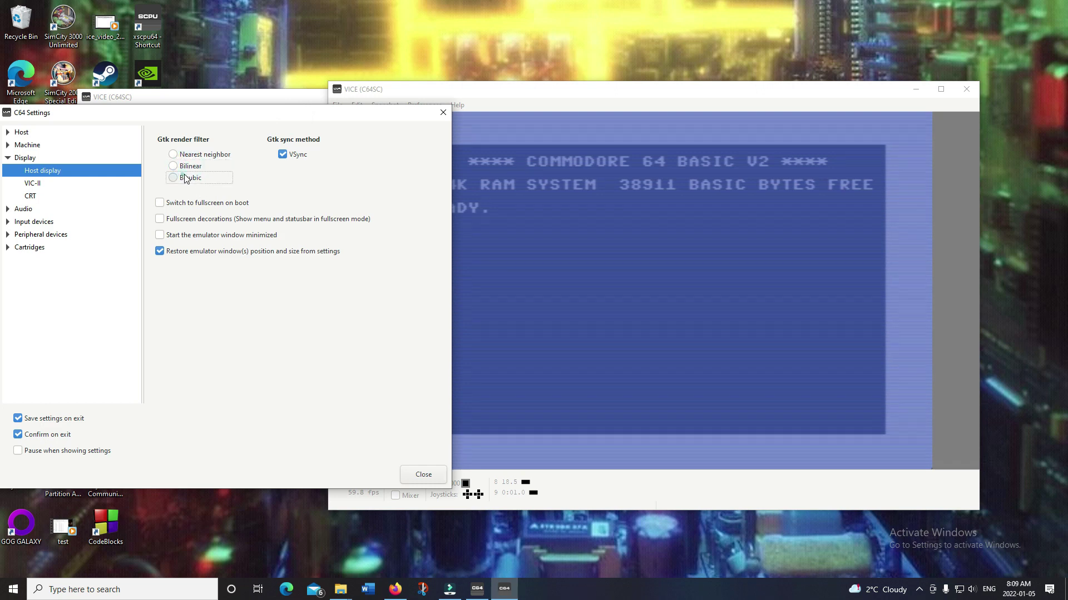
pyautogui.click(186, 171)
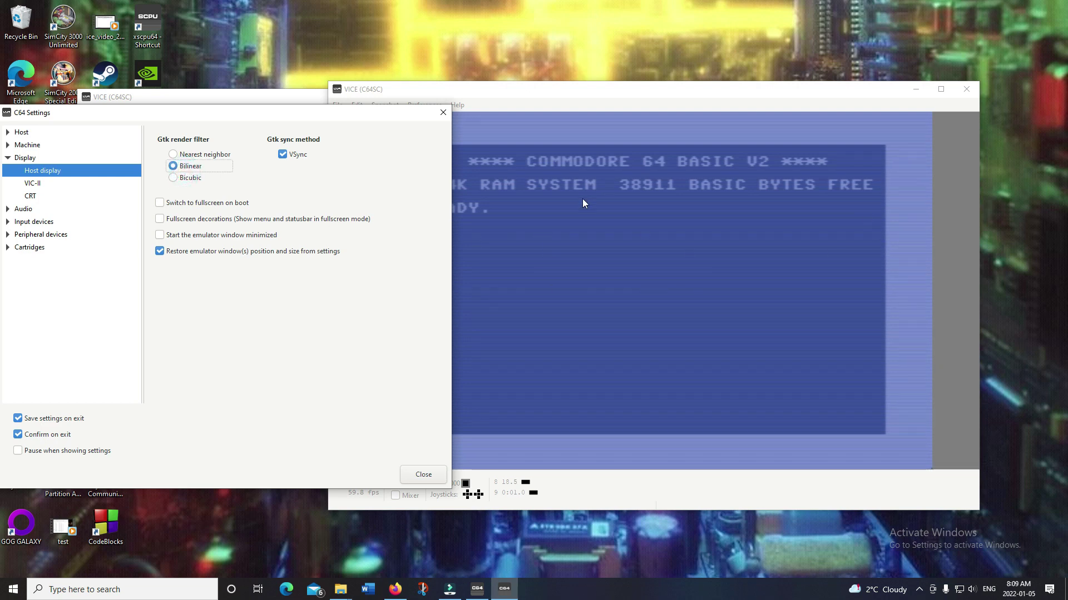
pyautogui.click(239, 187)
pyautogui.click(182, 178)
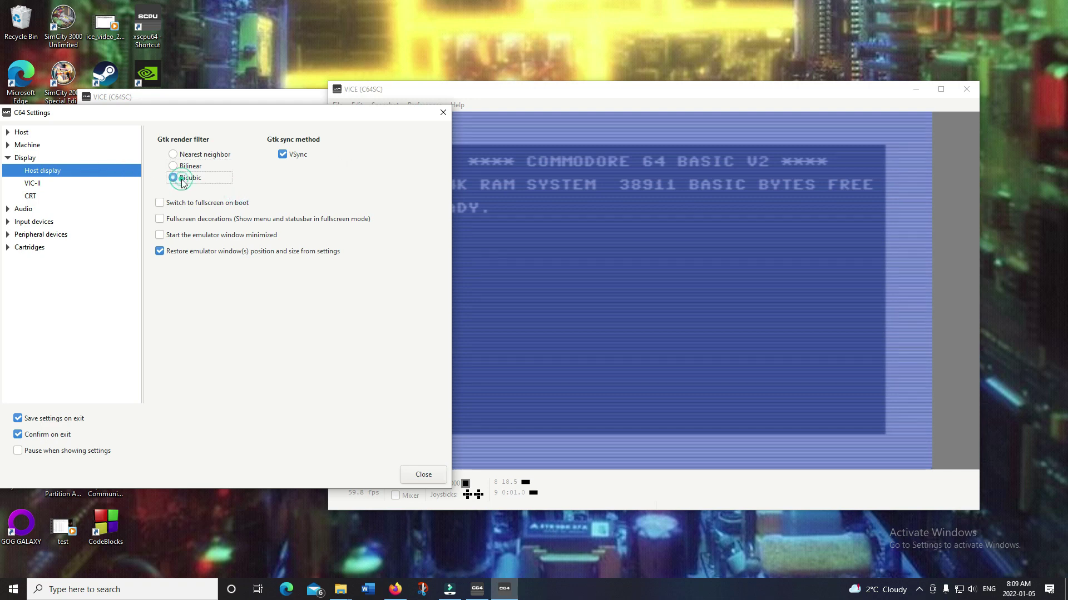